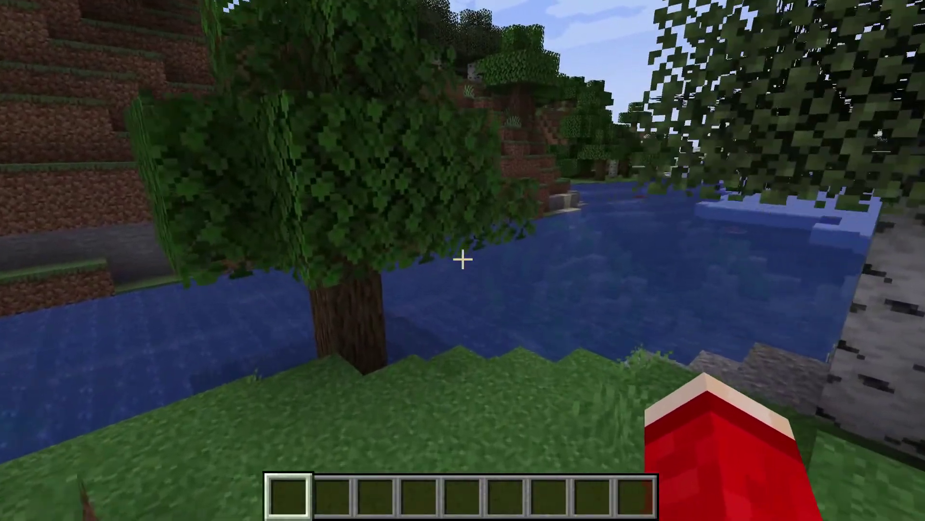
pyautogui.press('w')
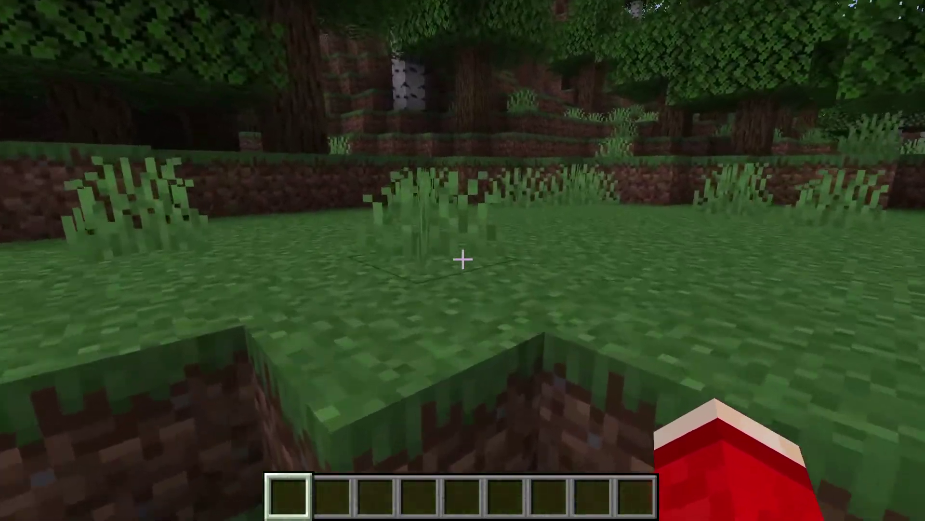
pyautogui.press('w')
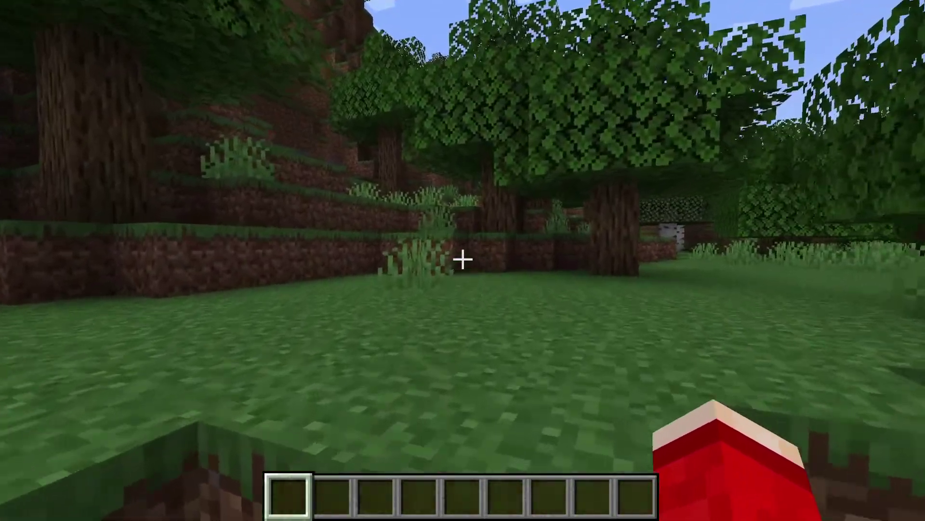
pyautogui.press('w')
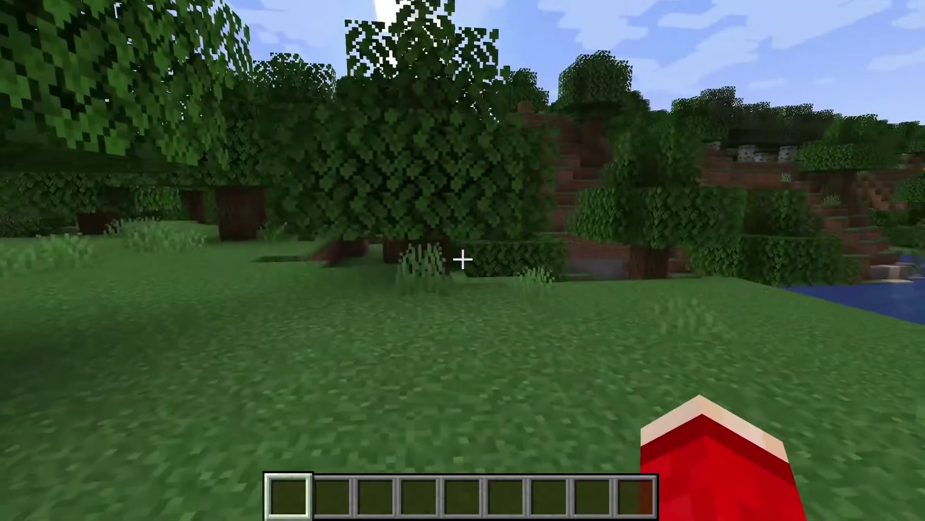
pyautogui.press('w')
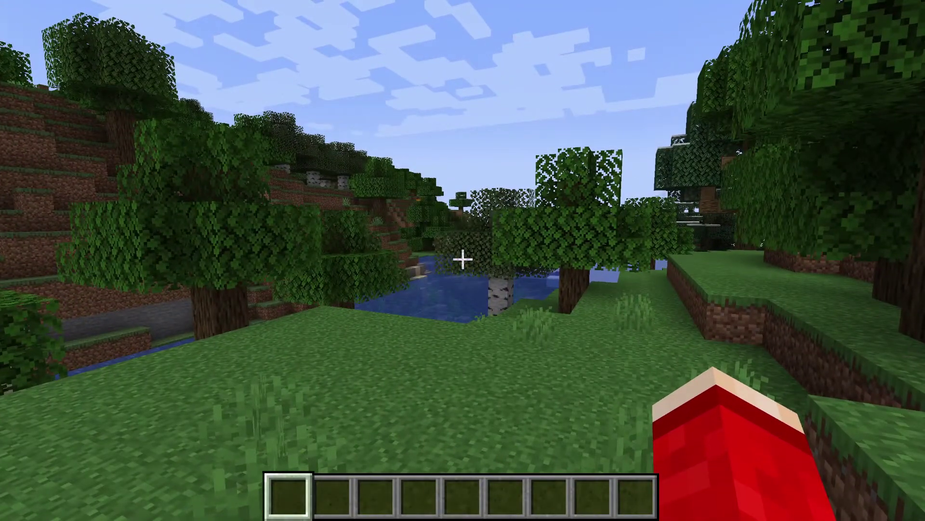
pyautogui.press('w')
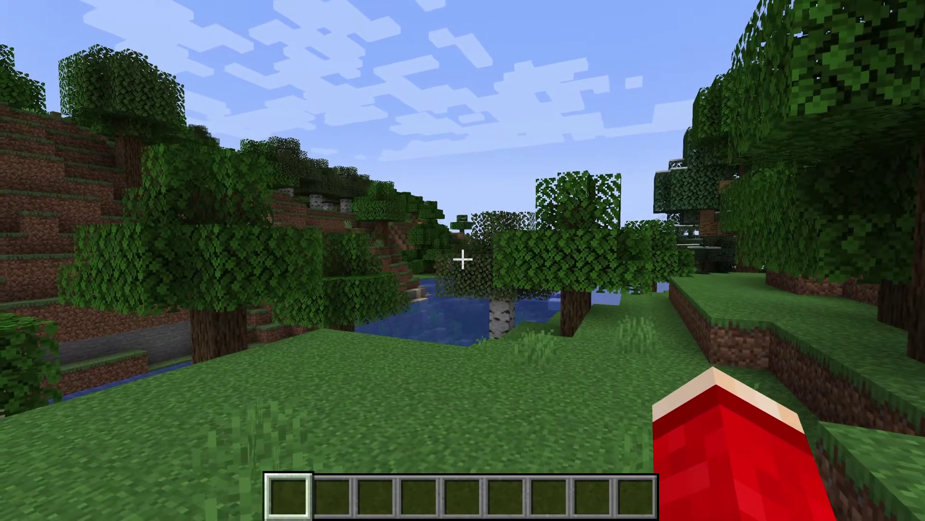
pyautogui.press('Escape')
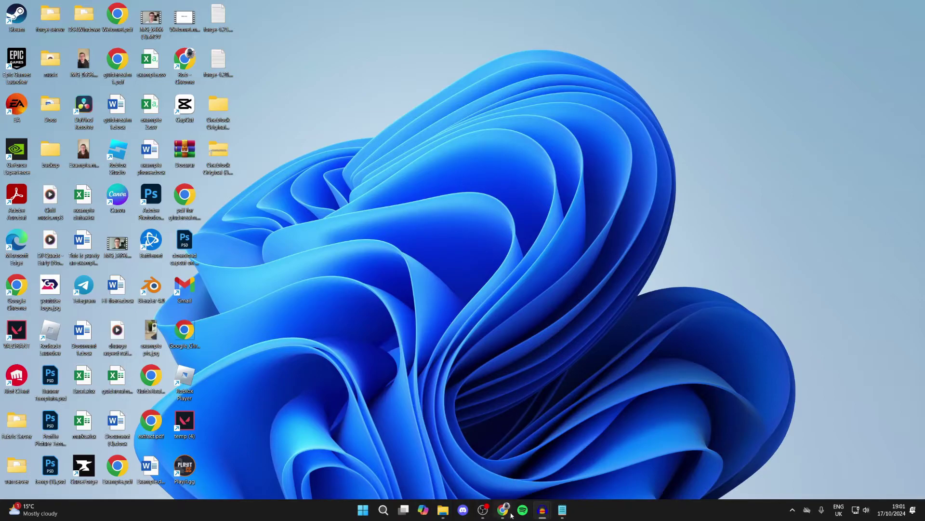
# - Switch to Chrome and search Google for "iris shaders"
pyautogui.click(503, 509)
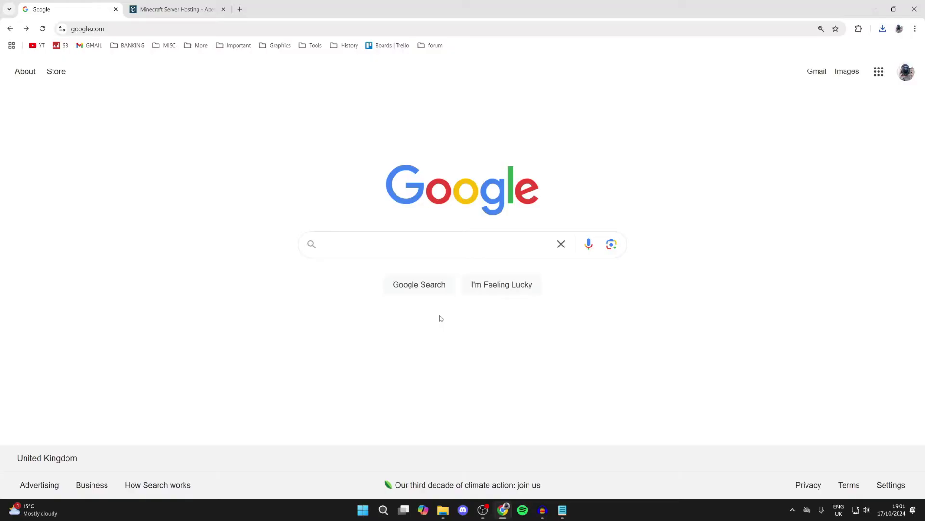
pyautogui.click(409, 251)
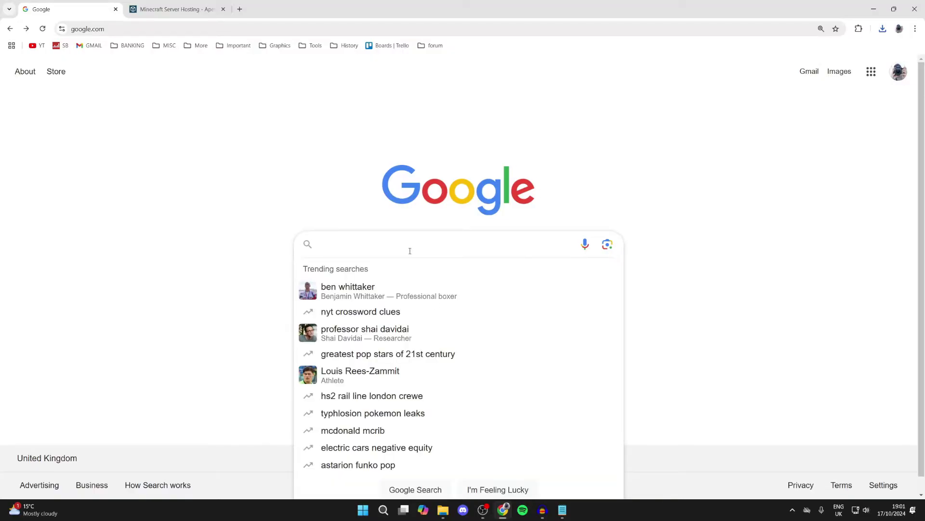
pyautogui.write('iris shaders')
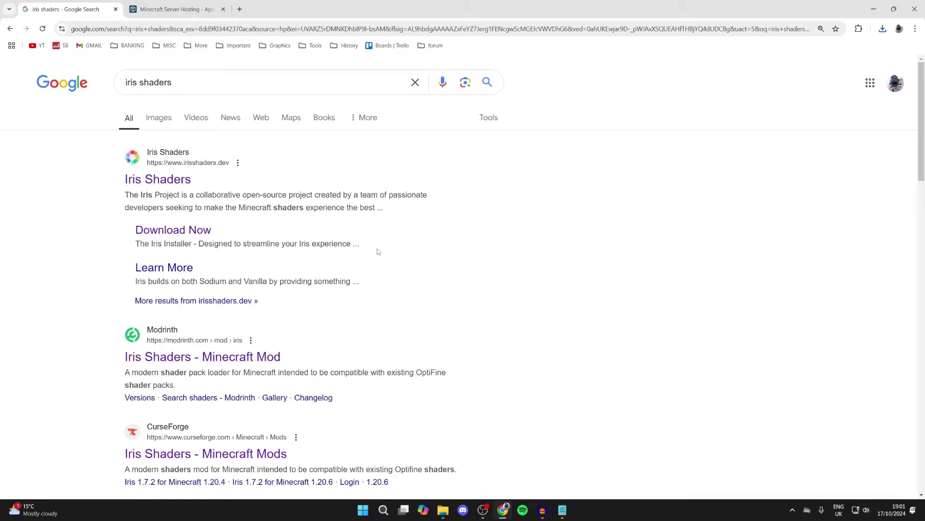
# - Open the Iris Shaders website and download the Iris Installer as a universal JAR
pyautogui.click(145, 186)
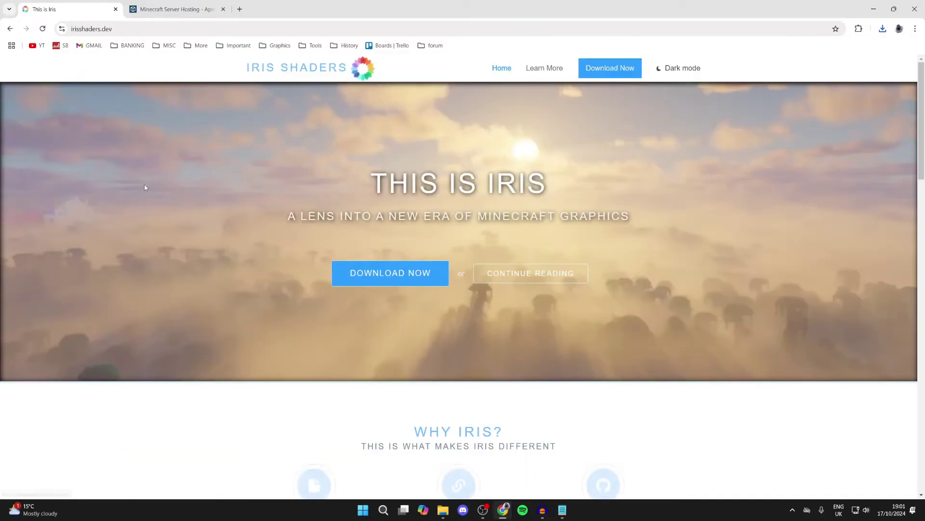
pyautogui.click(393, 270)
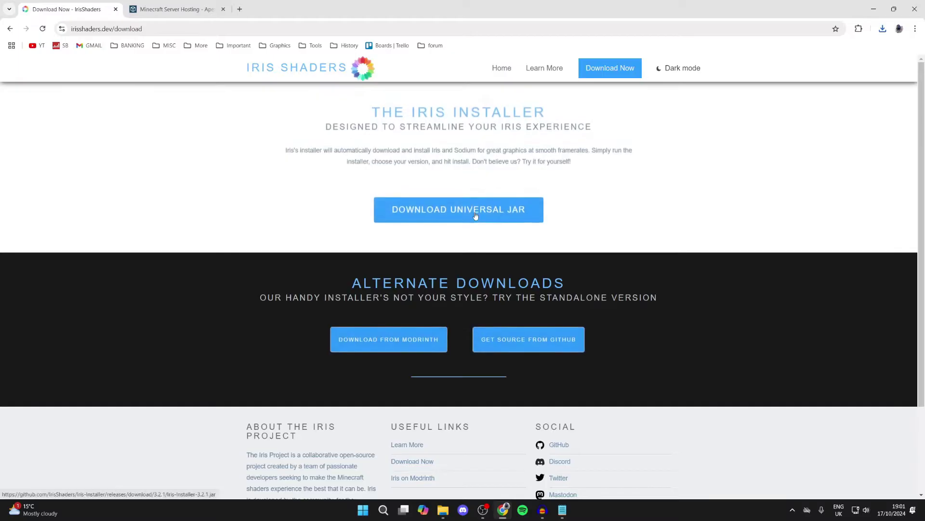
pyautogui.click(475, 213)
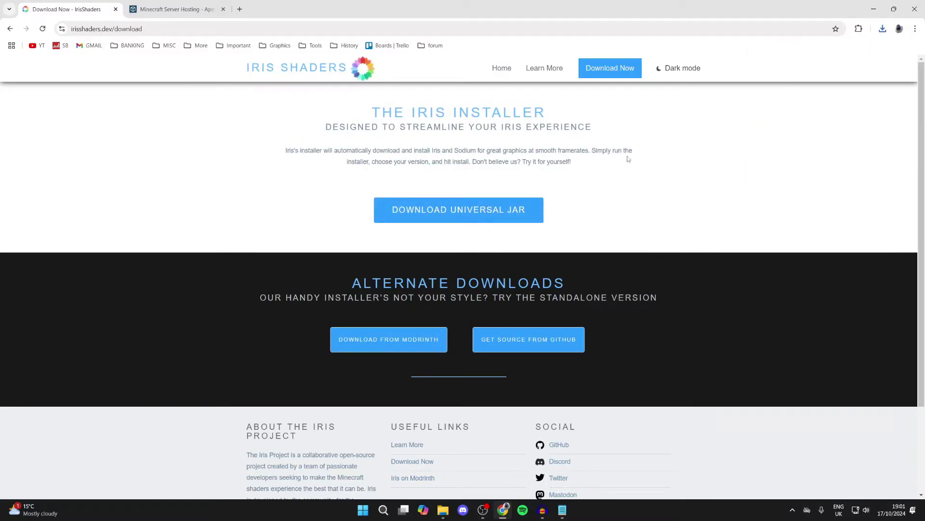
# - Look over the feature overview on the Apex Hosting Minecraft server hosting page
pyautogui.click(184, 5)
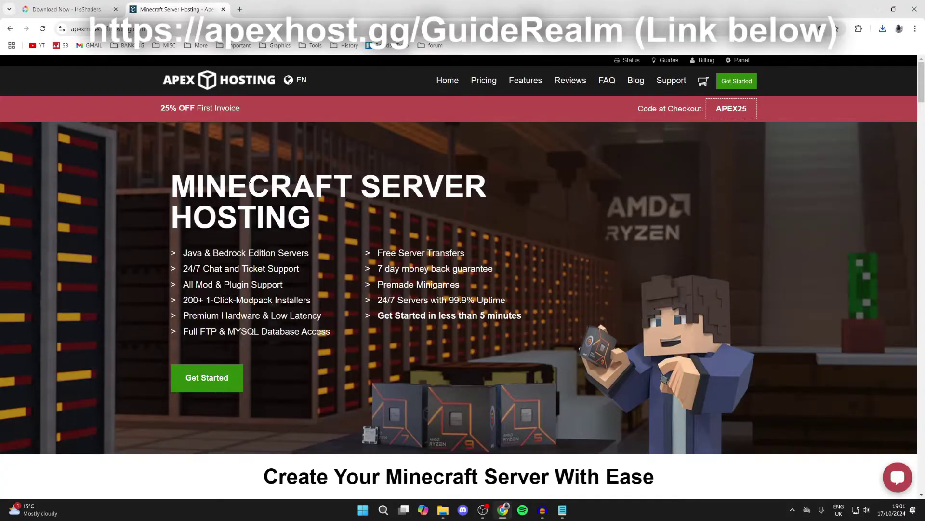
pyautogui.scroll(-8, 250, 186)
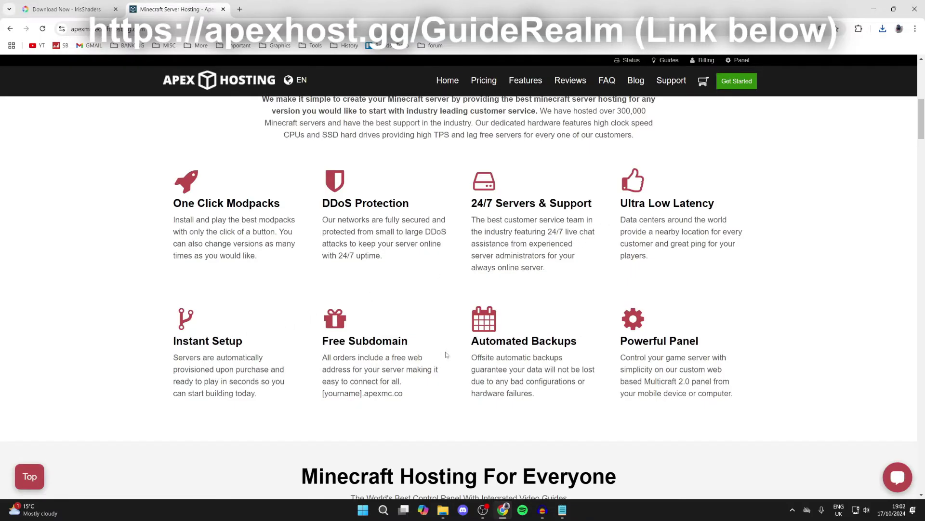
pyautogui.scroll(8, 662, 355)
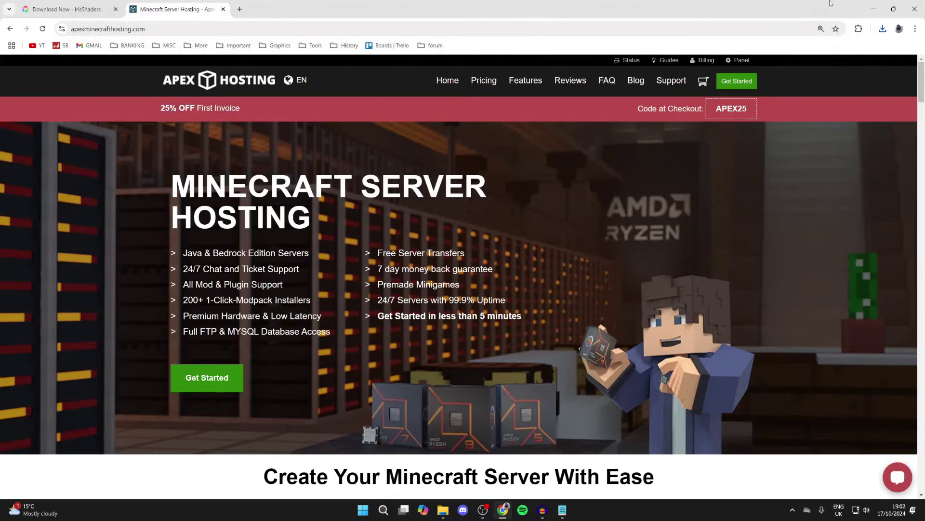
# - Leave the browser and run Iris-Installer-3.2.1.jar from the Downloads folder in File Explorer
pyautogui.click(874, 6)
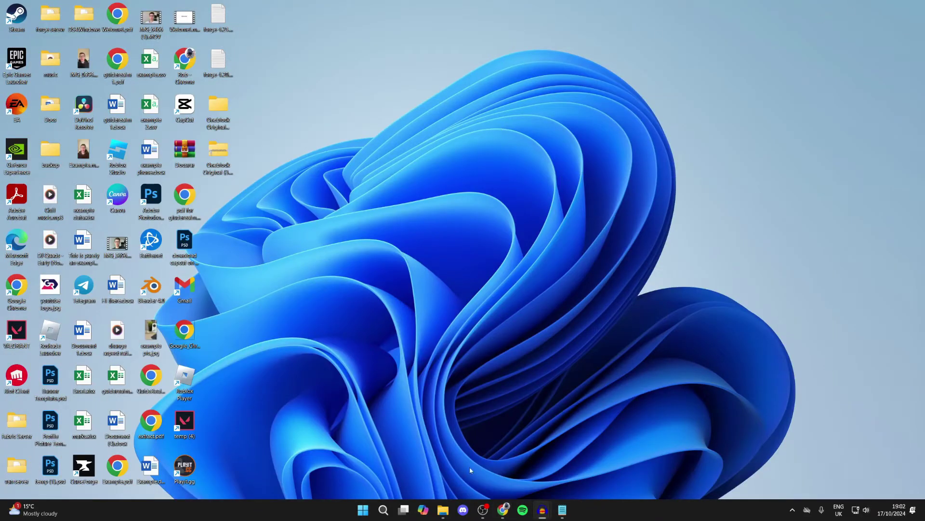
pyautogui.click(443, 509)
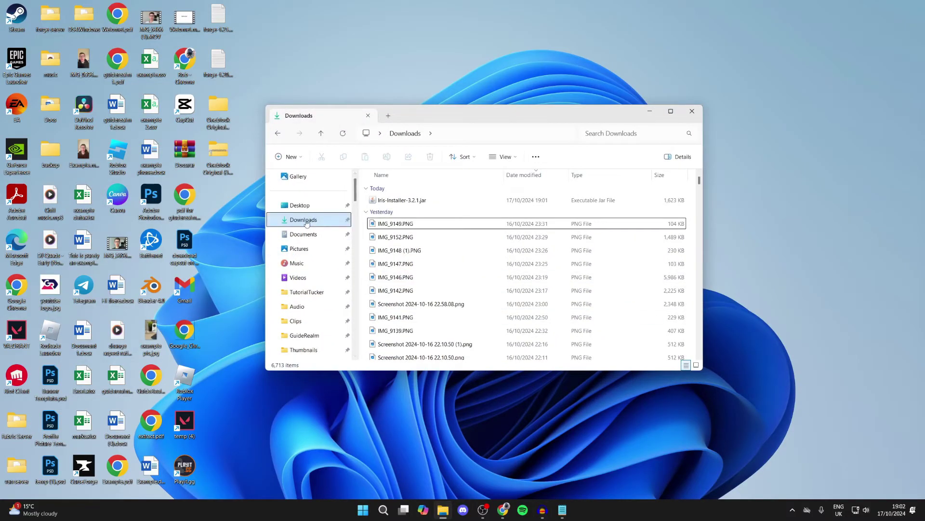
pyautogui.click(405, 202)
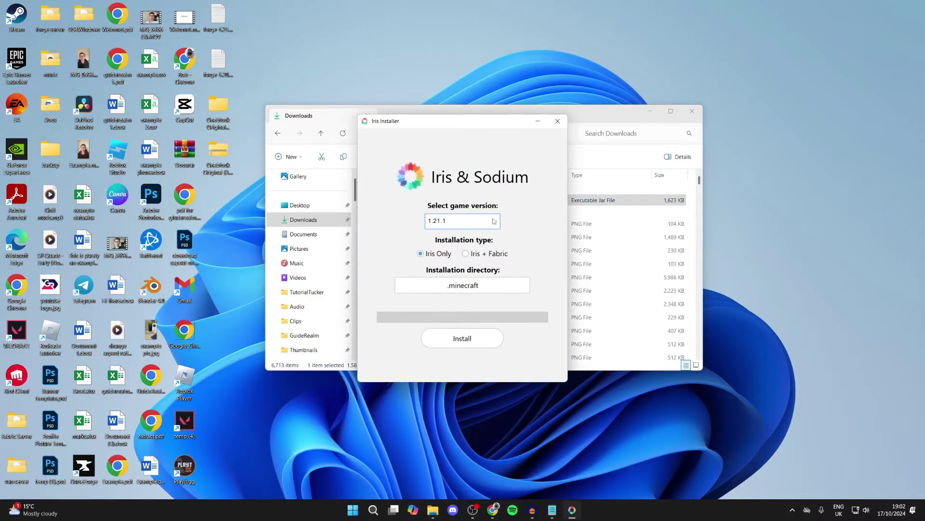
# - Install Iris for game version 1.21.1 with the Iris Only installation type and close the installer
pyautogui.click(493, 221)
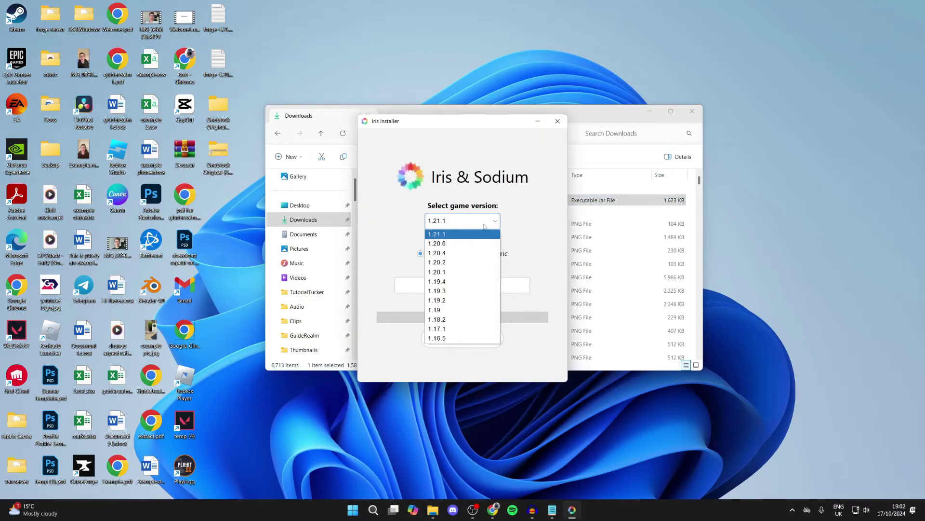
pyautogui.click(474, 235)
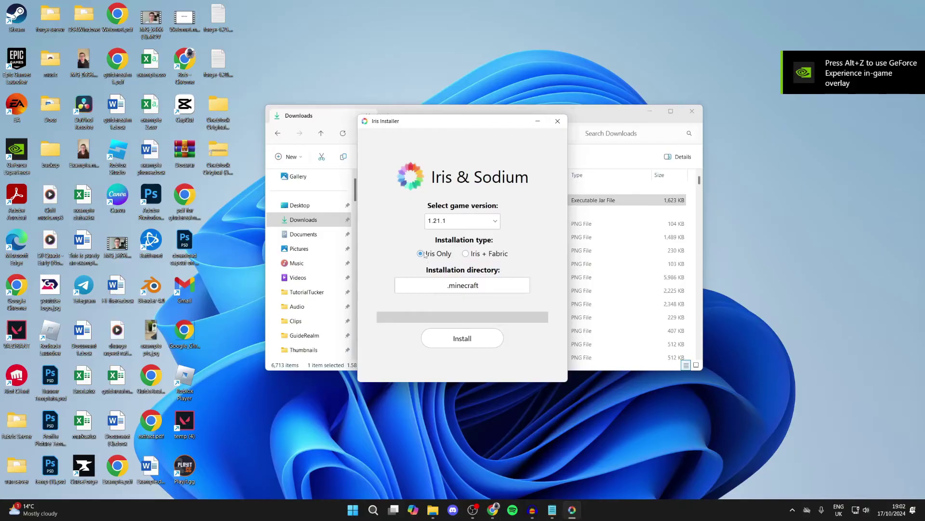
pyautogui.click(463, 339)
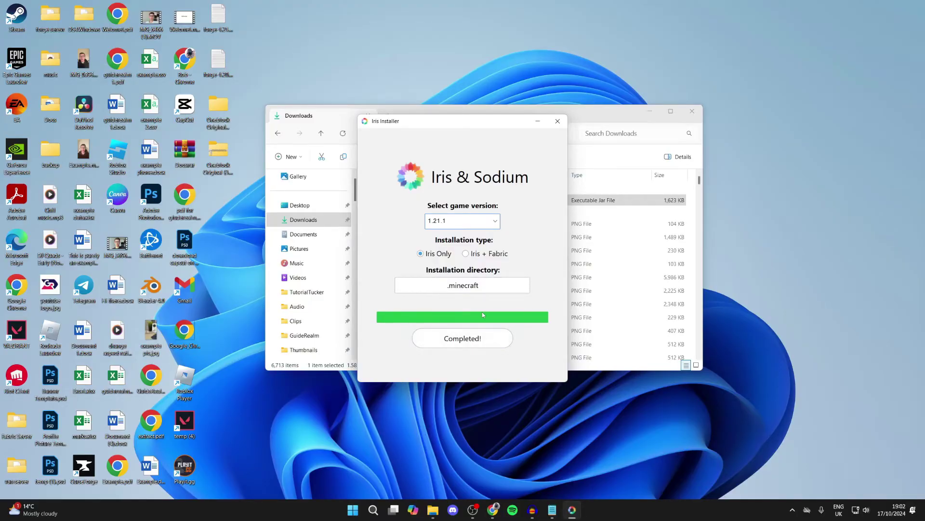
pyautogui.click(559, 123)
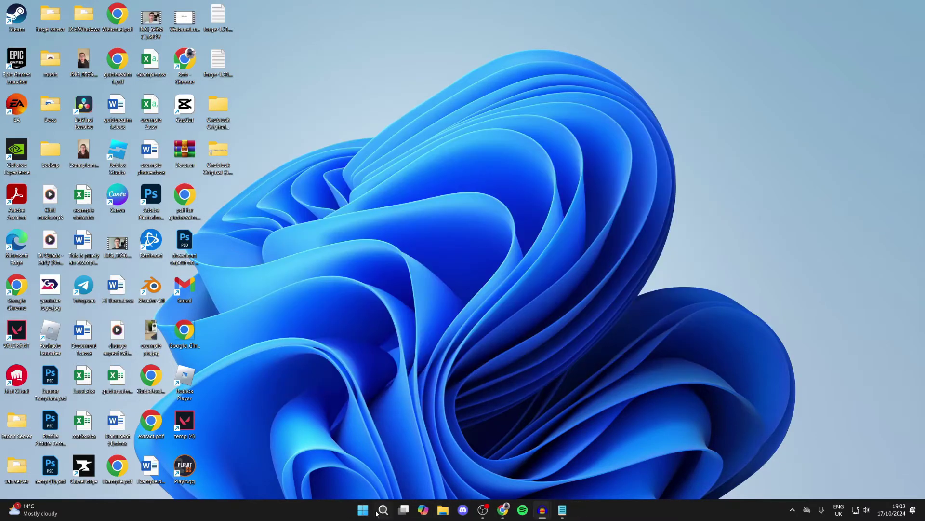
# - Find and open the Minecraft Launcher through Windows search
pyautogui.click(381, 510)
pyautogui.write('mine')
pyautogui.press('Return')
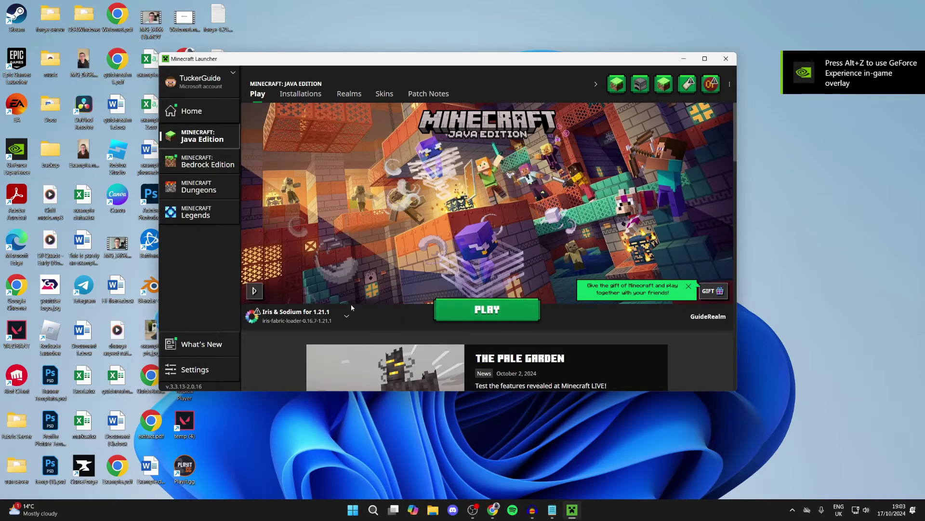
# - Choose the "Iris & Sodium for 1.21.1" installation for Minecraft Java Edition and launch the game
pyautogui.moveTo(318, 318)
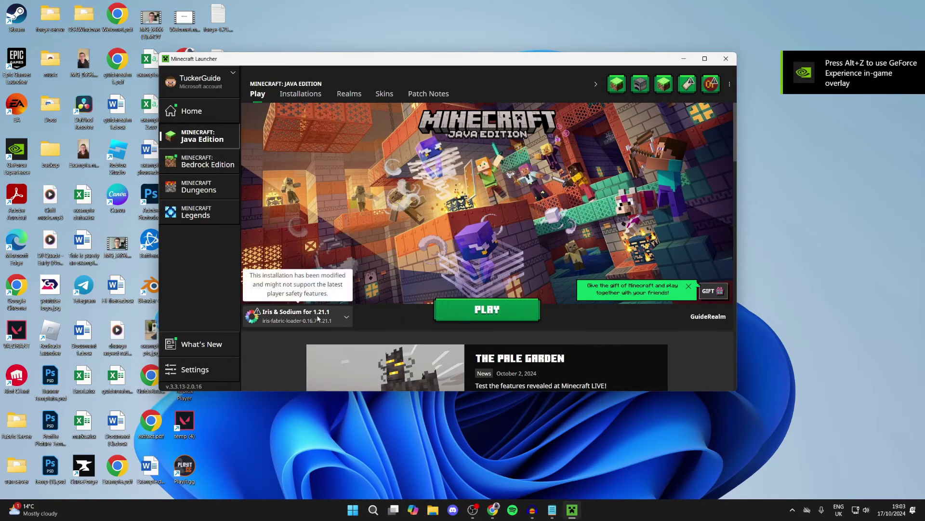
pyautogui.click(283, 317)
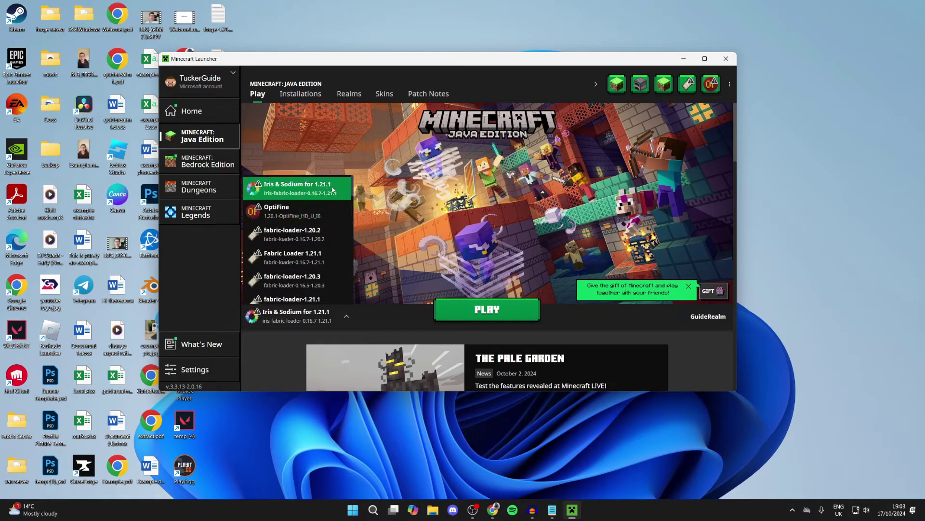
pyautogui.click(297, 190)
pyautogui.click(464, 311)
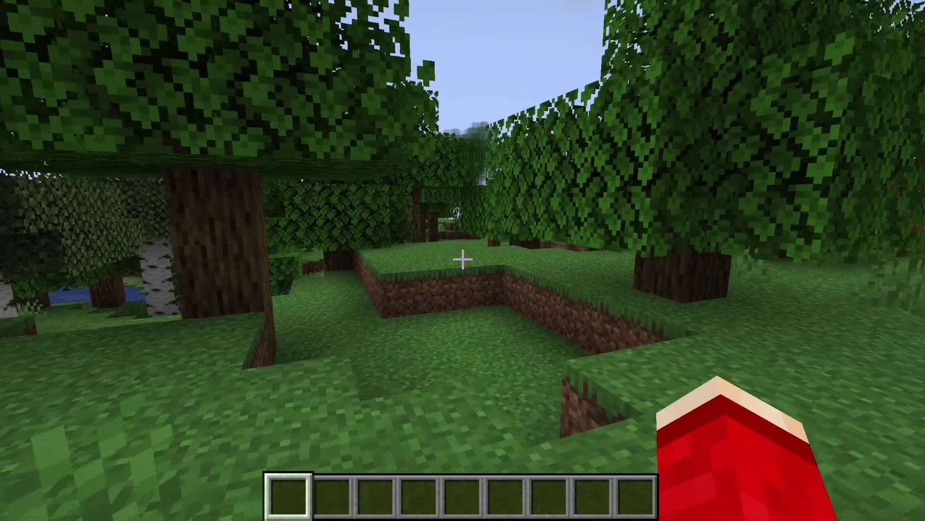
pyautogui.press('w')
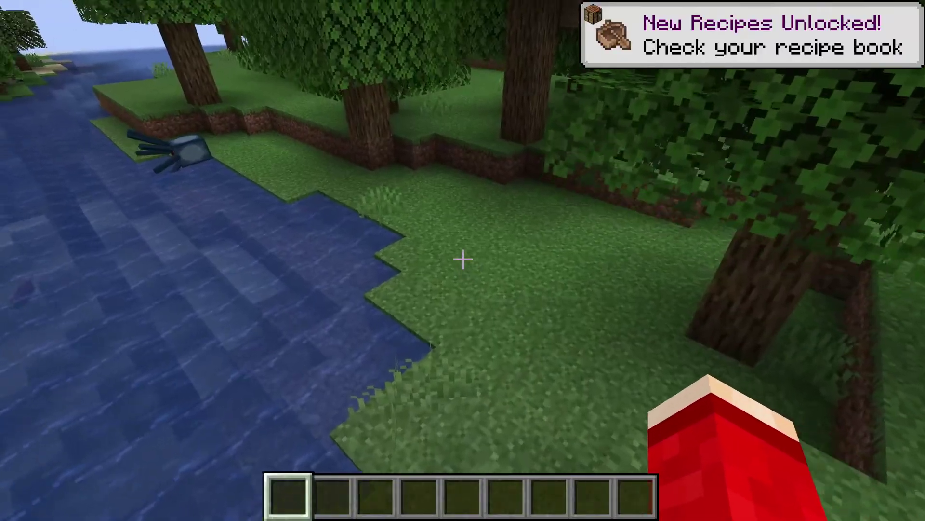
pyautogui.press('w')
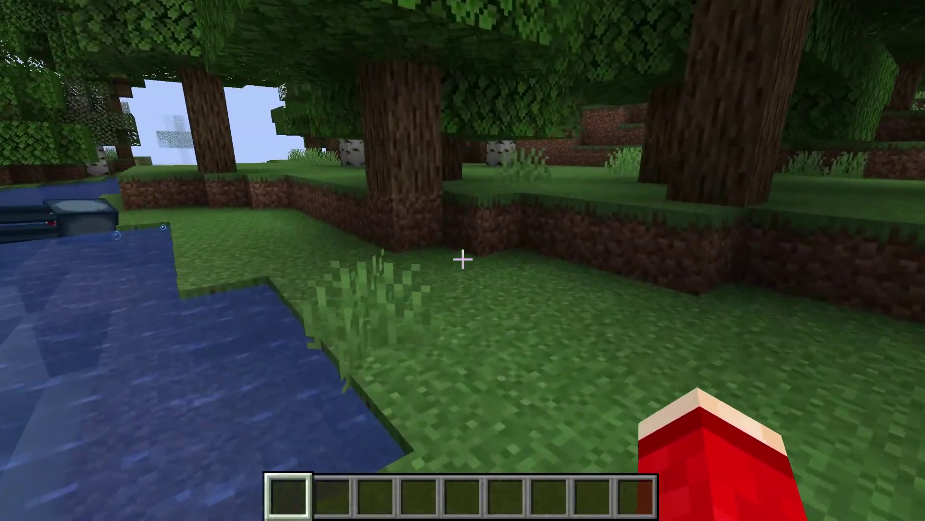
pyautogui.press('w')
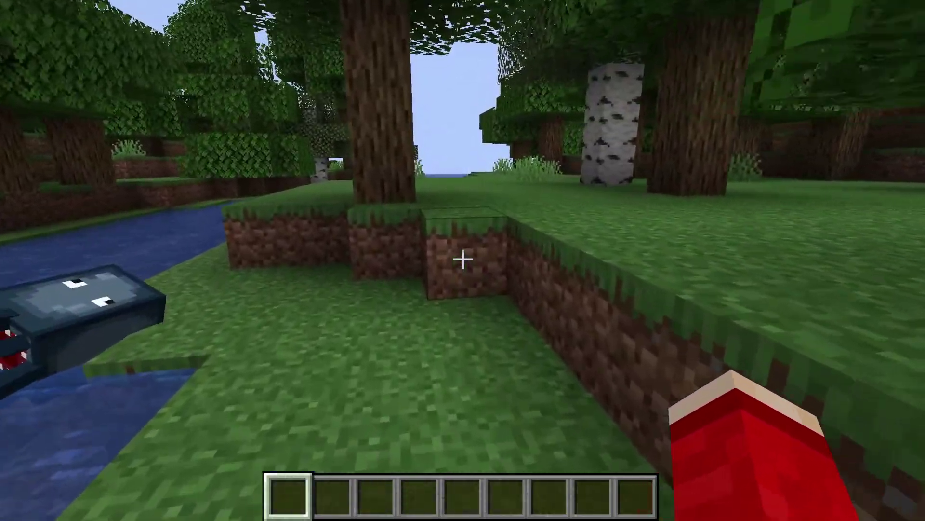
pyautogui.press('space')
pyautogui.press('w')
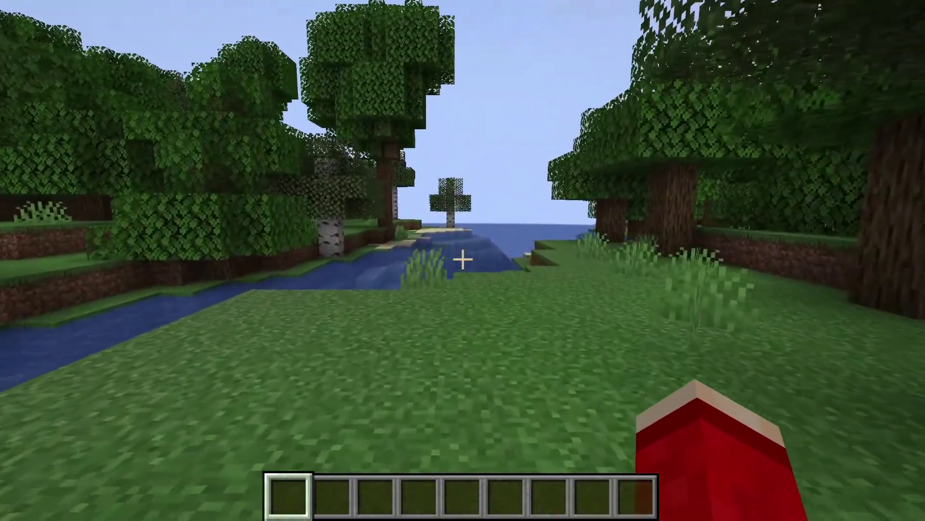
# - View the shader pack list from the in-game video settings, and return to the game options without applying a pack
pyautogui.press('Escape')
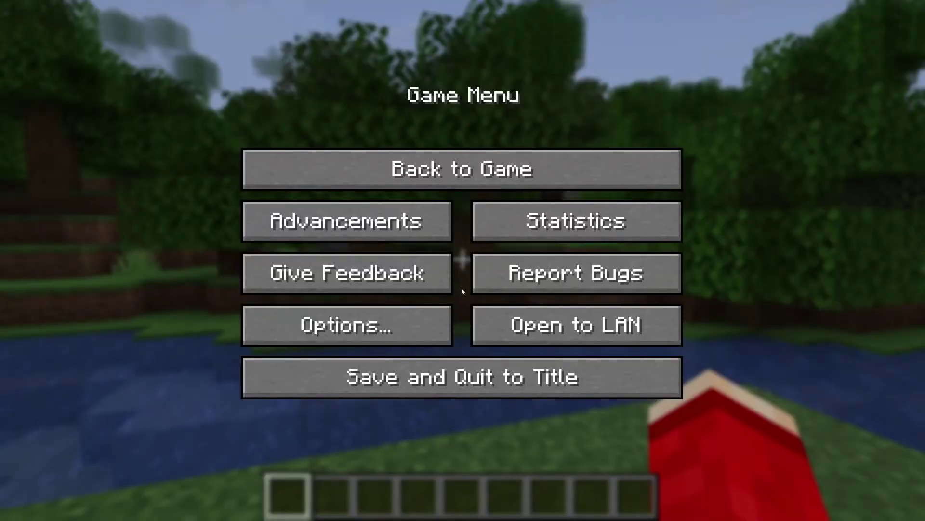
pyautogui.click(367, 315)
pyautogui.click(362, 279)
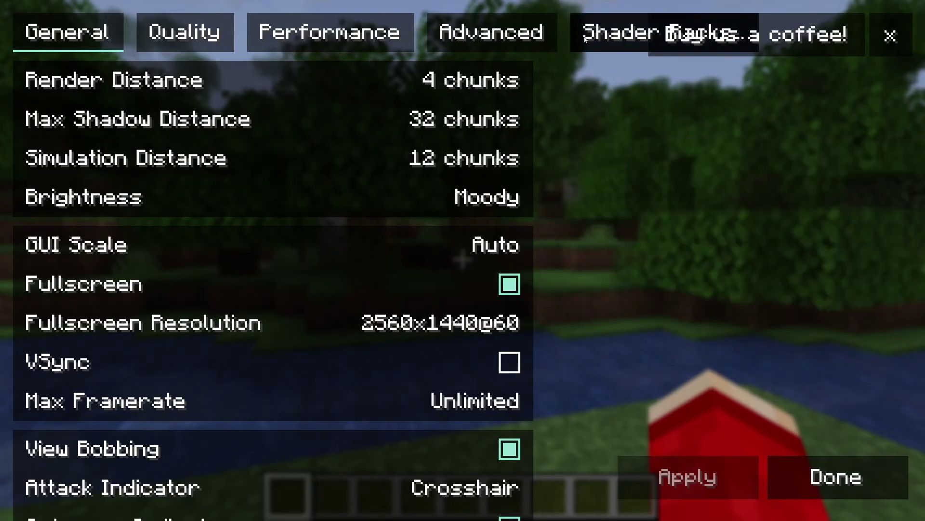
pyautogui.click(585, 36)
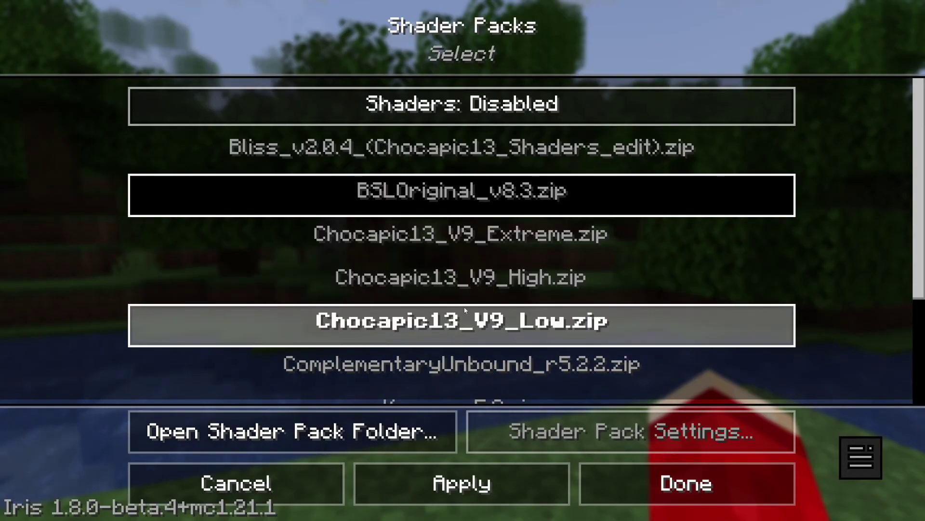
pyautogui.press('Escape')
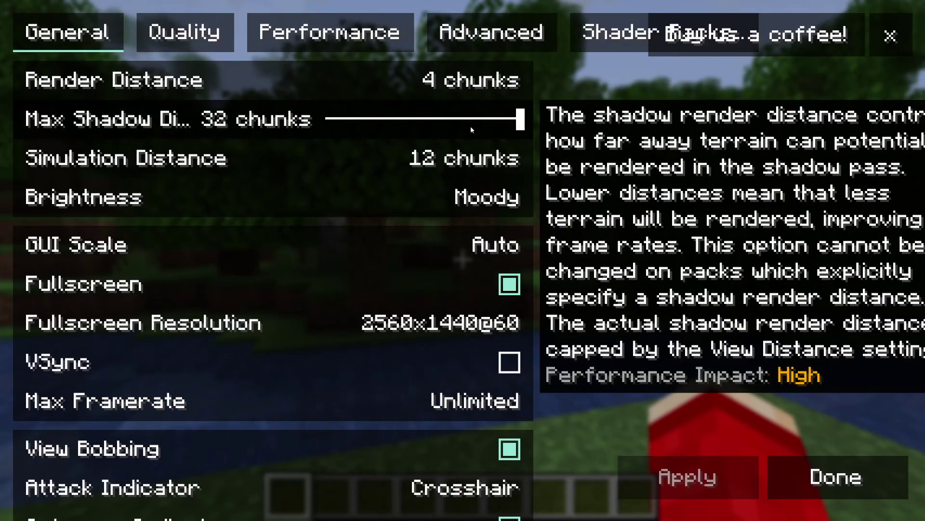
pyautogui.press('Escape')
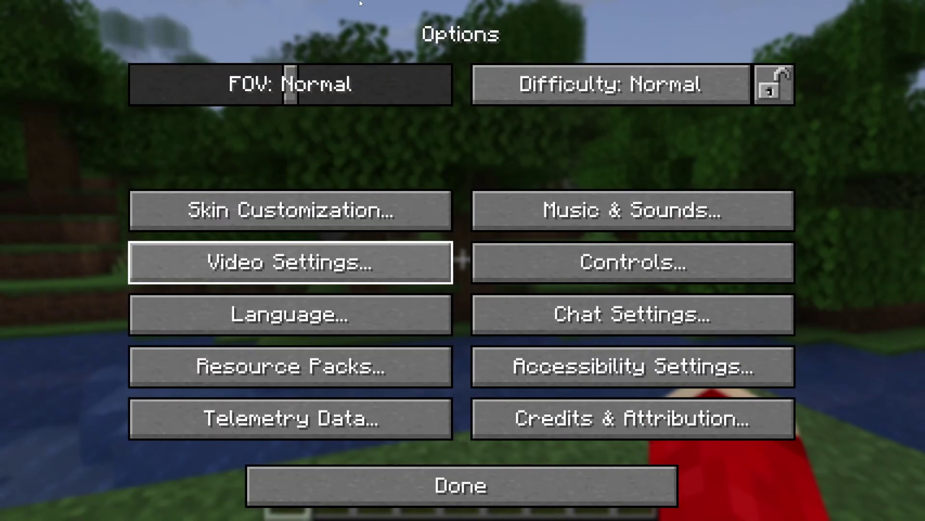
# - Close the game options, return to the world, and fly forward through the forest to view the terrain
pyautogui.press('Escape')
pyautogui.press('Escape')
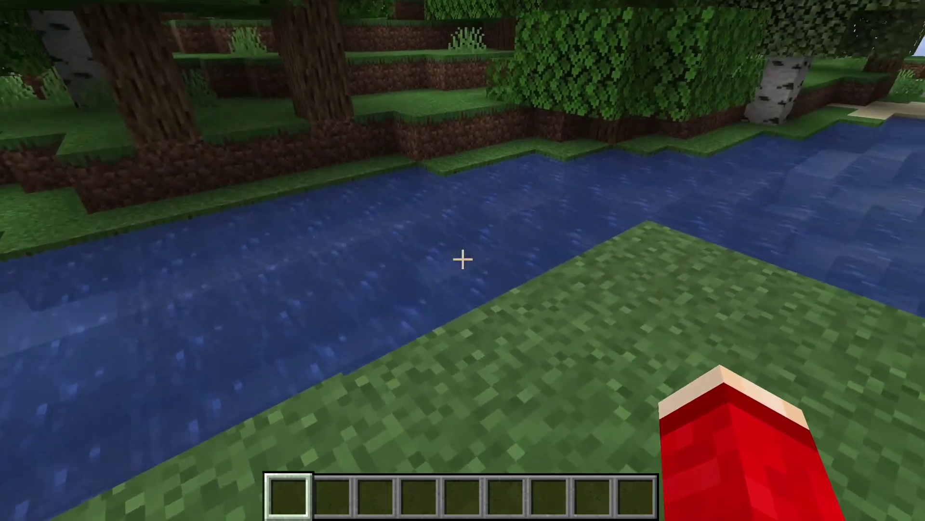
pyautogui.press('w')
pyautogui.press('w')
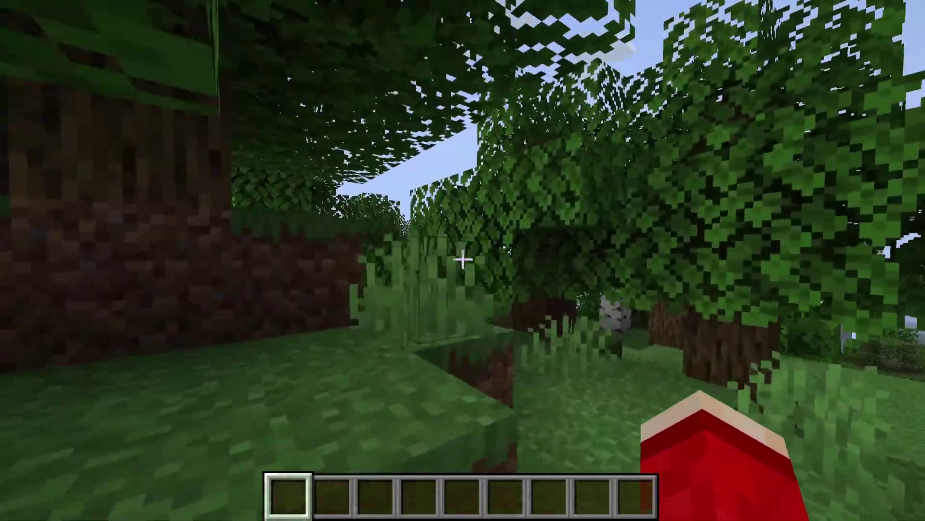
pyautogui.press('w')
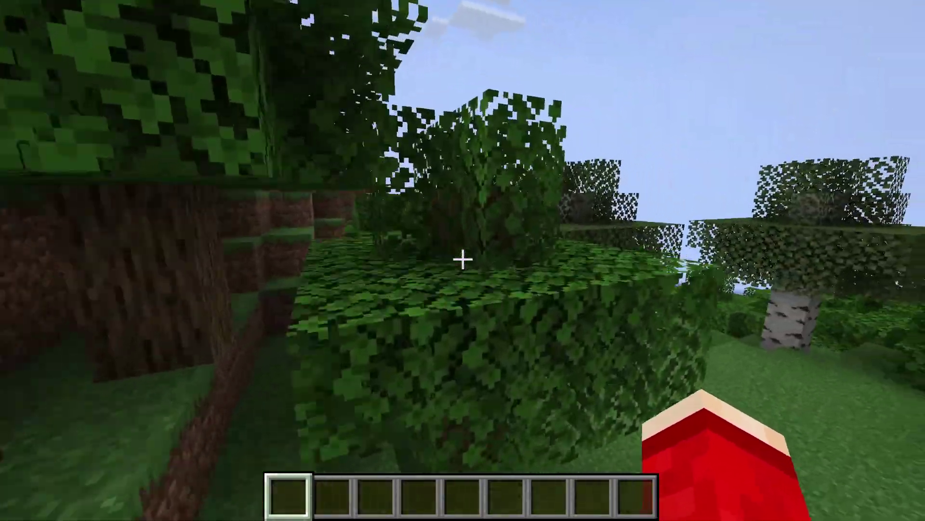
pyautogui.press('w')
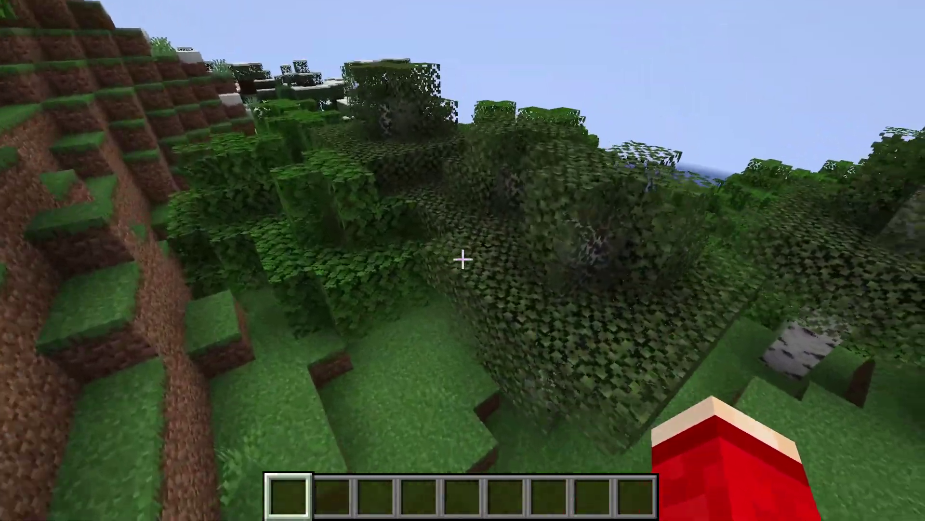
pyautogui.press('w')
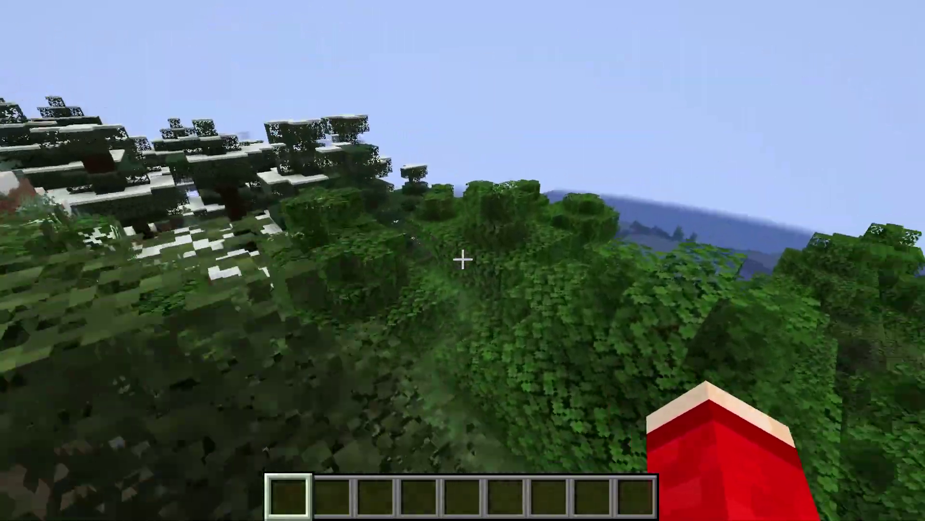
pyautogui.press('w')
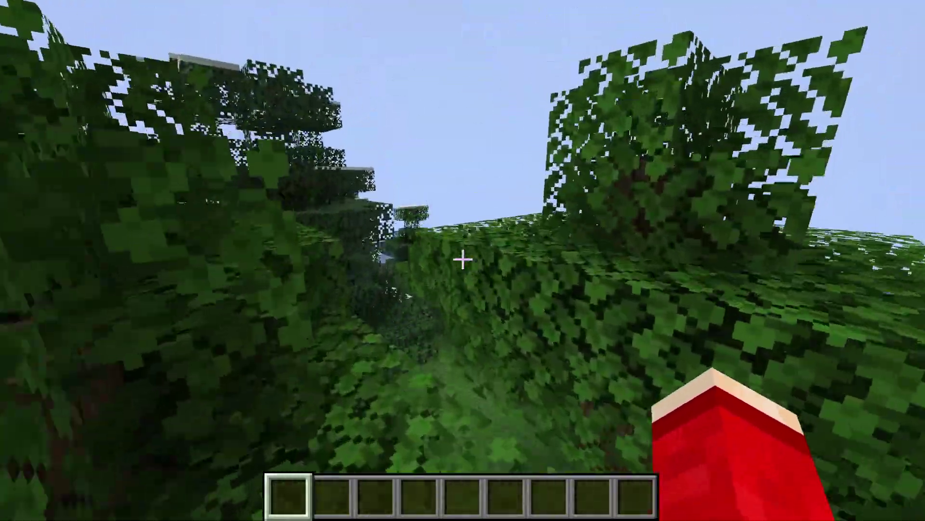